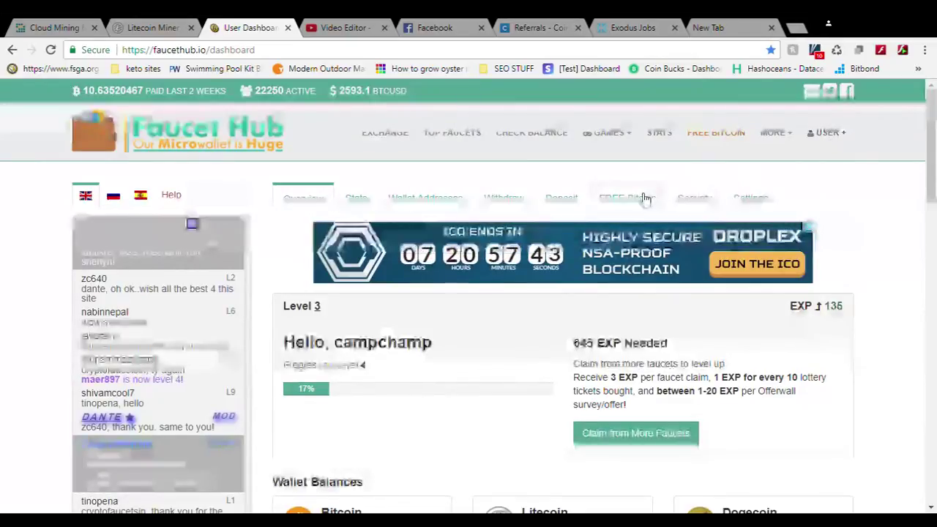
Open the site's Currency Exchange and go to its page for buying altcoins
{"action": "left_click", "coordinate": [837, 139]}
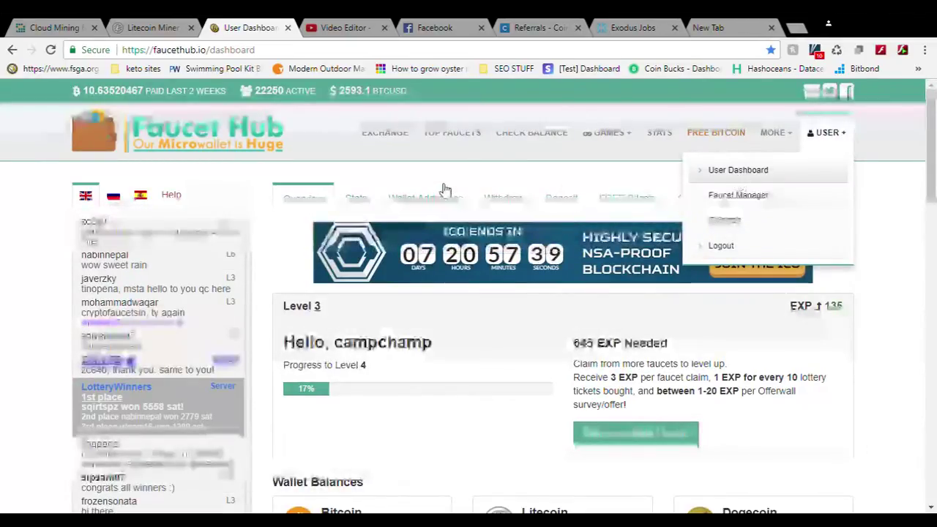
{"action": "left_click", "coordinate": [394, 136]}
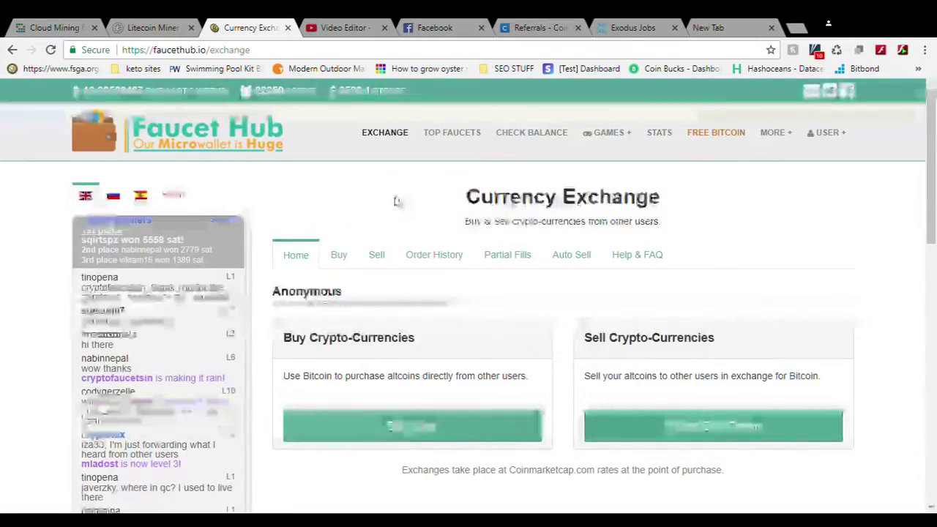
{"action": "scroll", "coordinate": [392, 192], "scroll_direction": "down", "scroll_amount": 2}
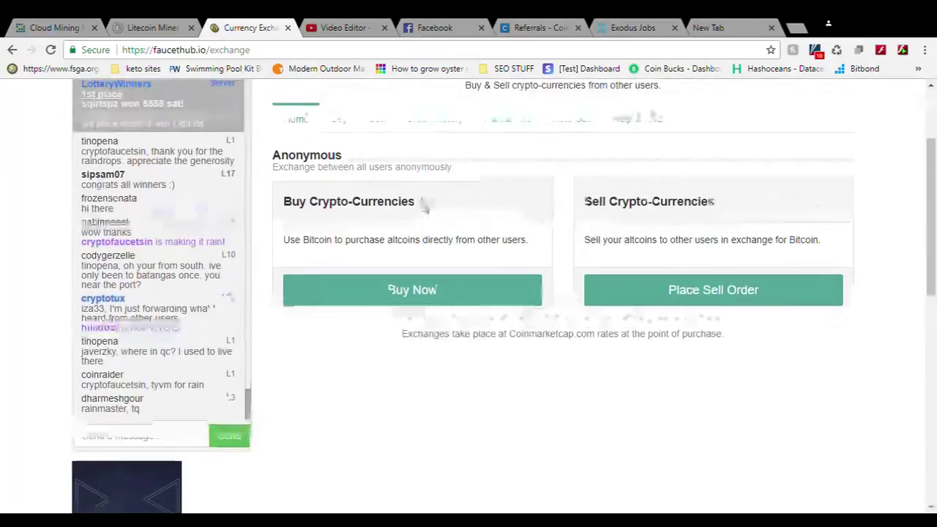
{"action": "scroll", "coordinate": [432, 176], "scroll_direction": "up", "scroll_amount": 1}
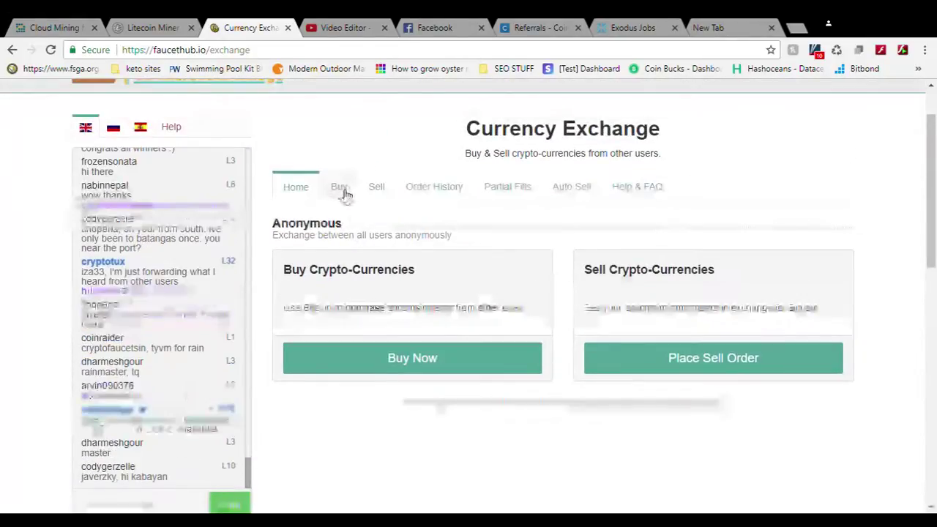
{"action": "left_click", "coordinate": [339, 189]}
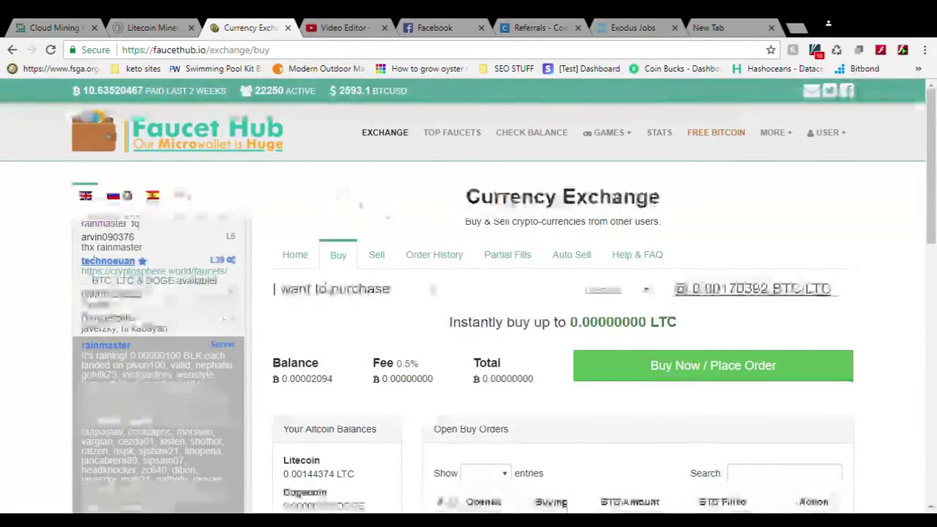
Examine the purchase form, the Bitcoin and altcoin balances, and the Open Buy Orders table
{"action": "scroll", "coordinate": [351, 339], "scroll_direction": "down", "scroll_amount": 2}
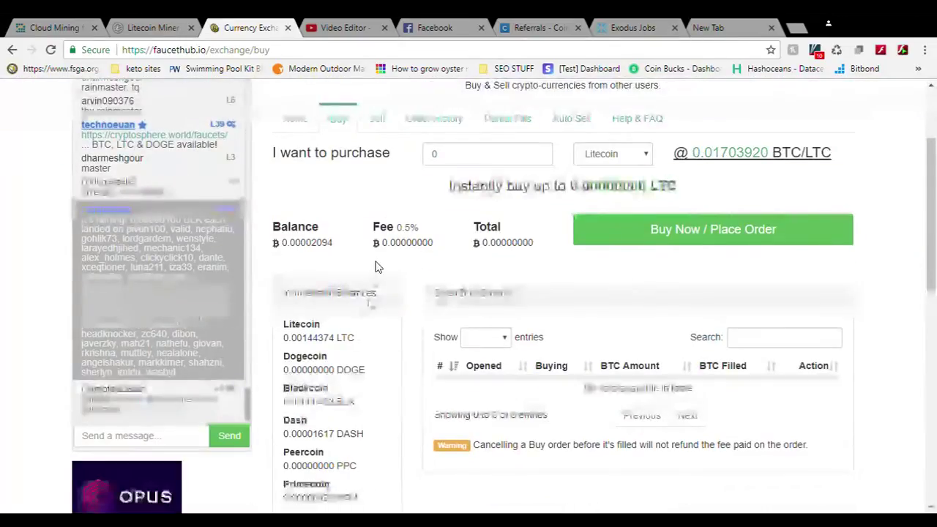
{"action": "scroll", "coordinate": [378, 265], "scroll_direction": "up", "scroll_amount": 1}
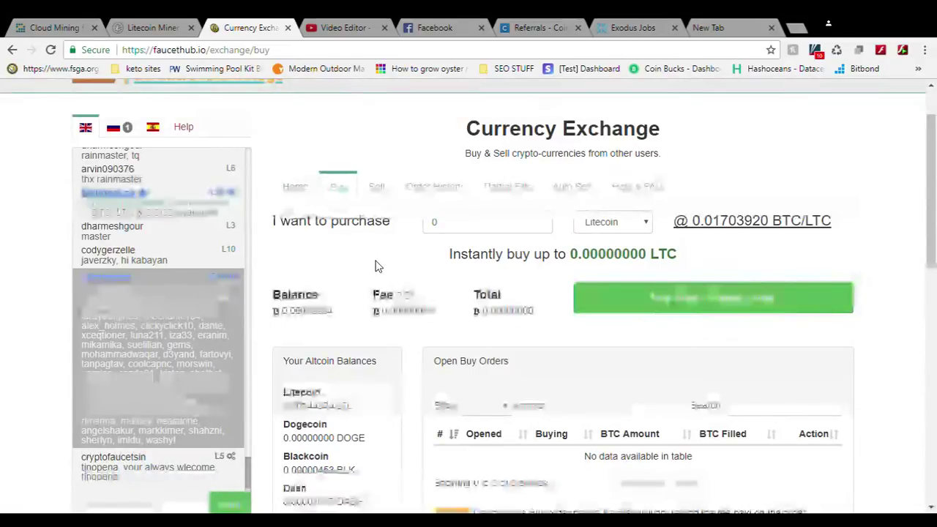
{"action": "scroll", "coordinate": [429, 278], "scroll_direction": "down", "scroll_amount": 1}
{"action": "scroll", "coordinate": [431, 291], "scroll_direction": "down", "scroll_amount": 1}
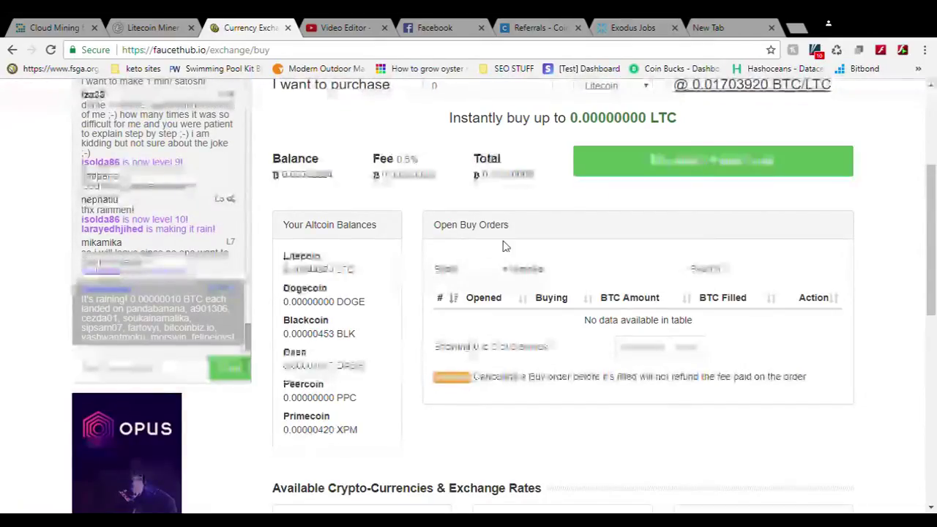
{"action": "scroll", "coordinate": [503, 240], "scroll_direction": "up", "scroll_amount": 3}
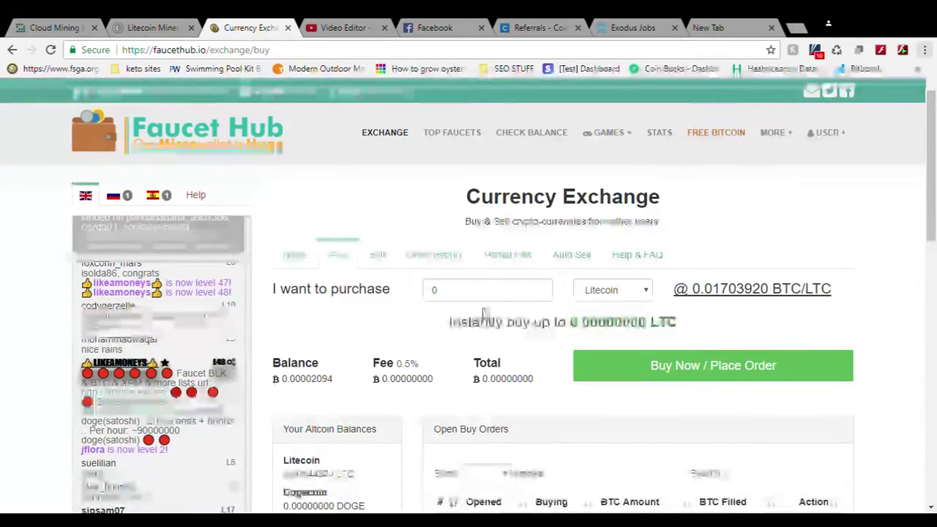
{"action": "scroll", "coordinate": [404, 303], "scroll_direction": "down", "scroll_amount": 1}
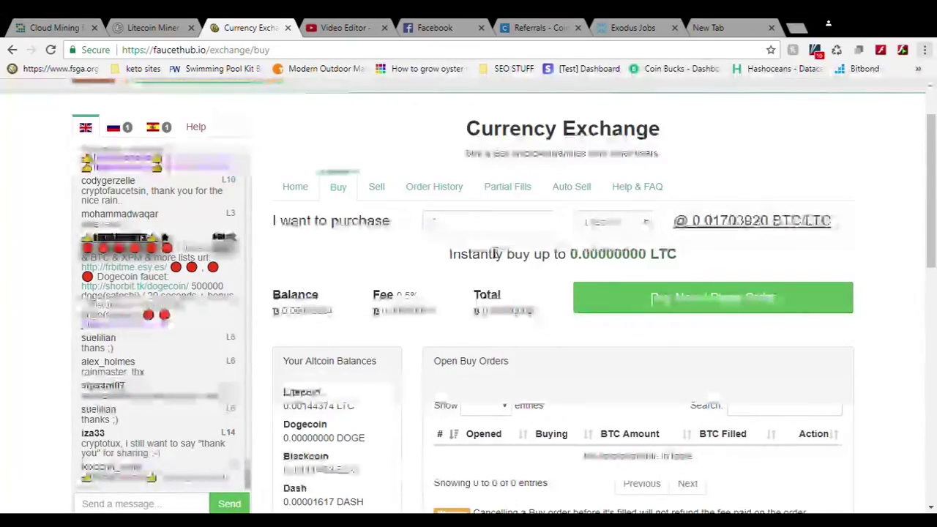
Try Litecoin purchase amounts of 0.01 and 0.0001 to compare the fee and total with the Bitcoin balance
{"action": "left_click", "coordinate": [484, 231]}
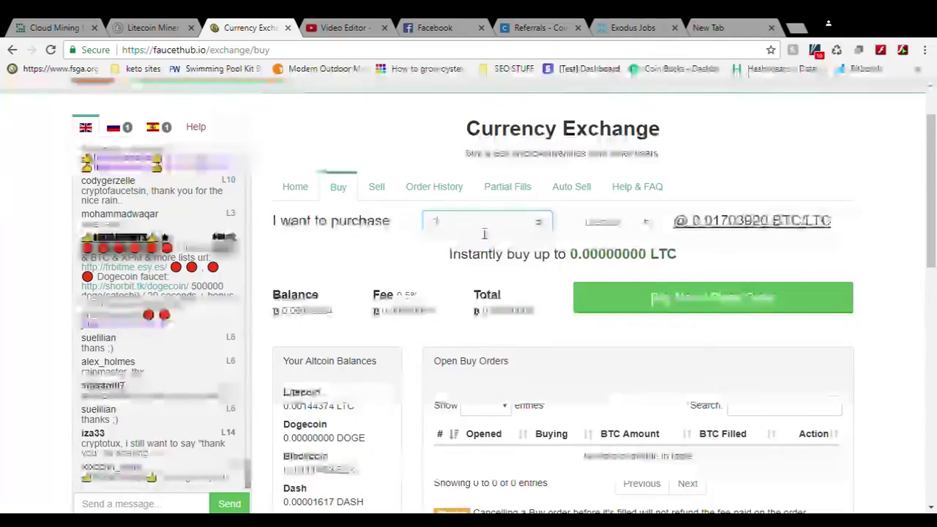
{"action": "key", "text": "BackSpace"}
{"action": "type", "text": "0.01"}
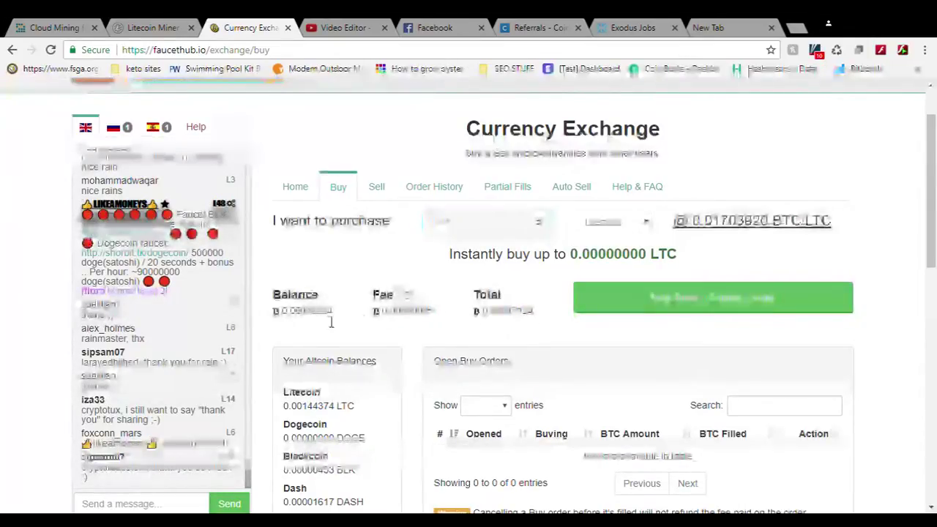
{"action": "left_click", "coordinate": [465, 230]}
{"action": "type", "text": "0.000"}
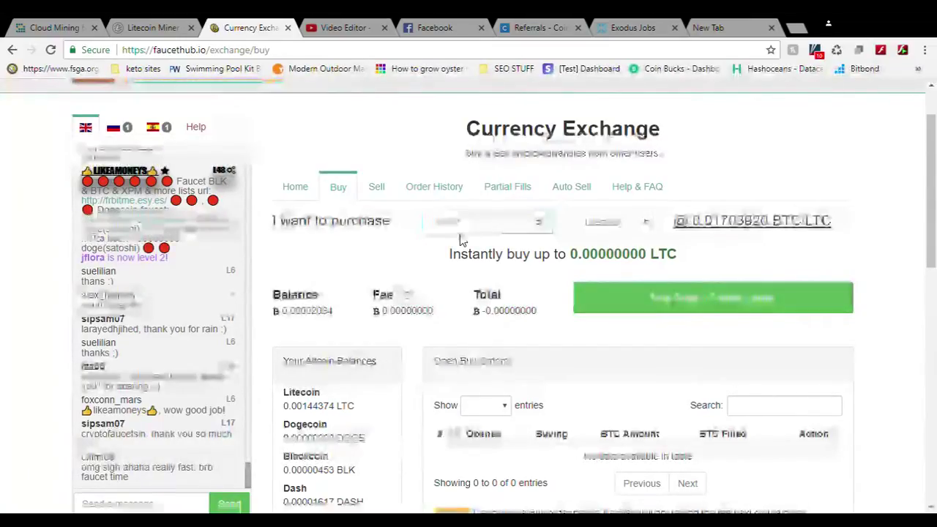
{"action": "type", "text": "1"}
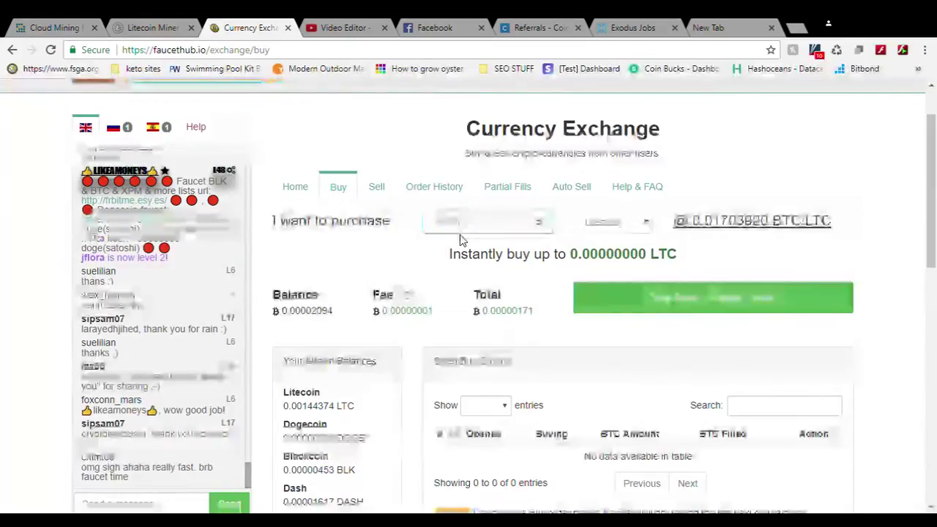
{"action": "key", "text": "BackSpace"}
{"action": "type", "text": "08"}
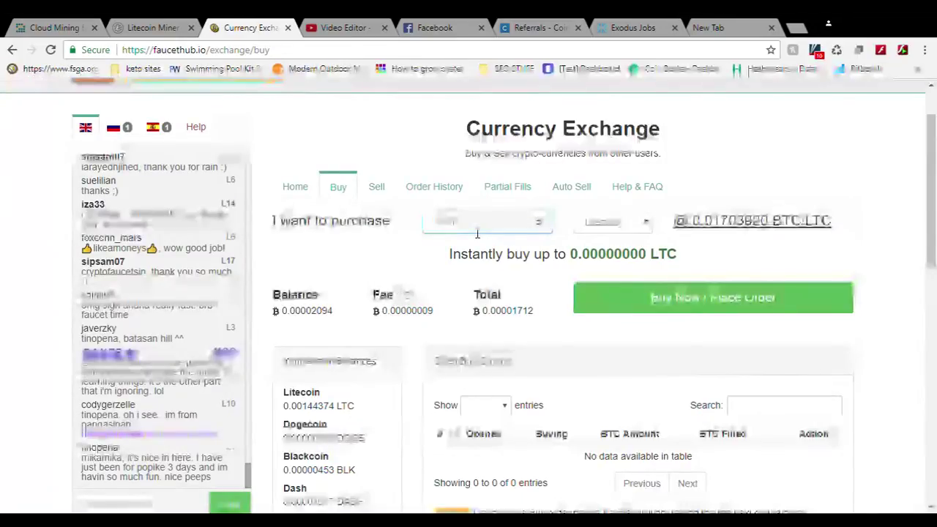
Try larger Litecoin purchase amounts, including 0.0017 and 0.0015, against the available Bitcoin balance
{"action": "key", "text": "Up"}
{"action": "key", "text": "Up"}
{"action": "key", "text": "Up"}
{"action": "key", "text": "Up"}
{"action": "key", "text": "Up"}
{"action": "key", "text": "Up"}
{"action": "key", "text": "Up"}
{"action": "key", "text": "Up"}
{"action": "key", "text": "Up"}
{"action": "key", "text": "Up"}
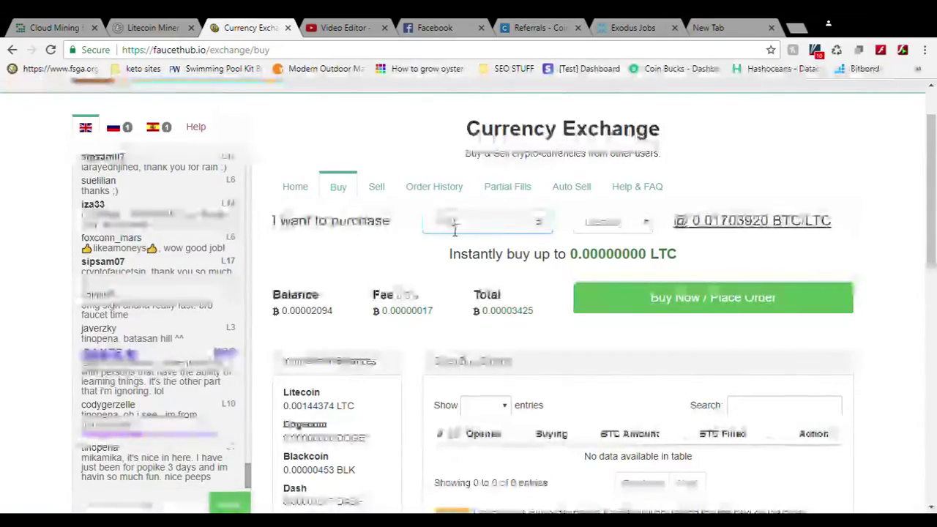
{"action": "type", "text": "7"}
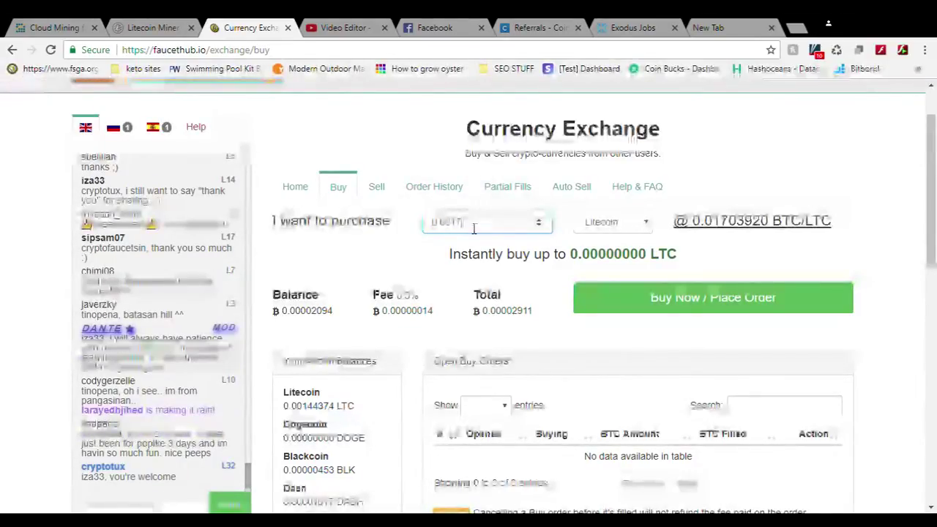
{"action": "key", "text": "BackSpace"}
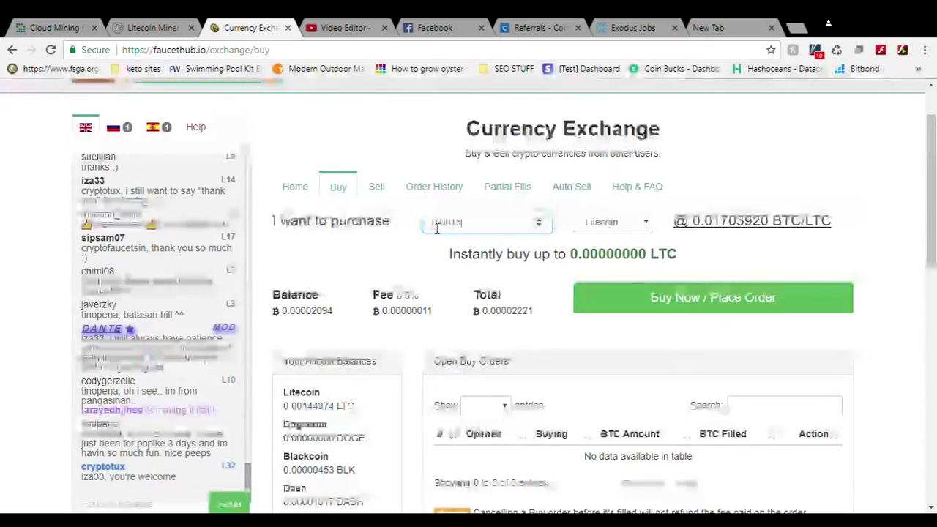
{"action": "type", "text": "5"}
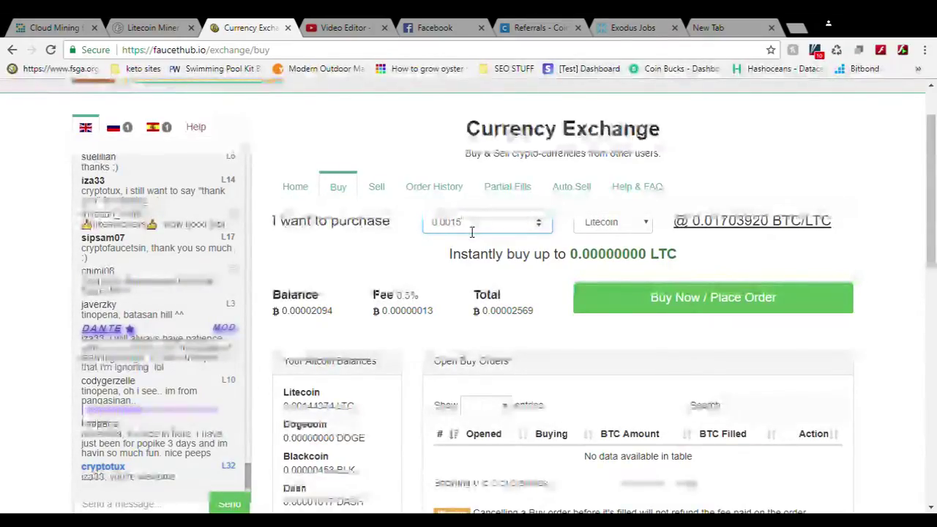
Set the Litecoin purchase amount to 0.0012, place the buy order, and check it under Open Buy Orders
{"action": "key", "text": "BackSpace"}
{"action": "type", "text": "1"}
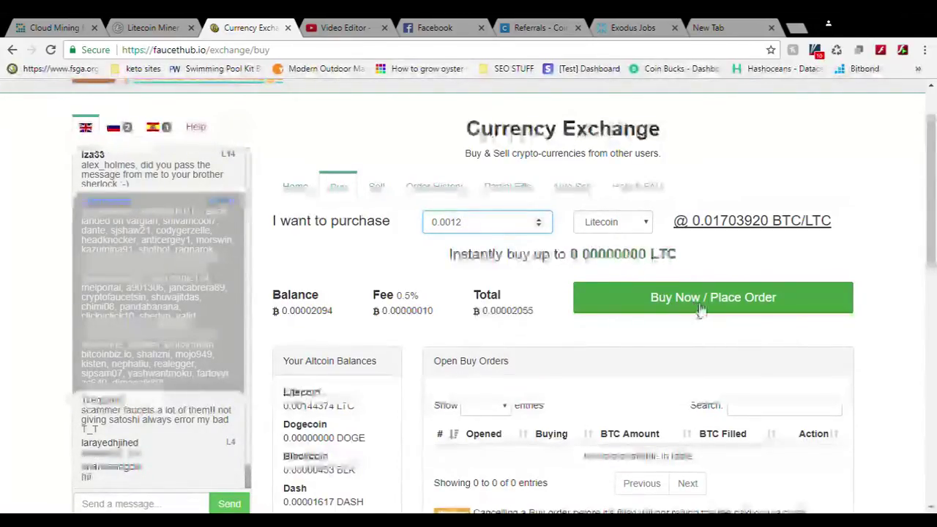
{"action": "left_click", "coordinate": [700, 306]}
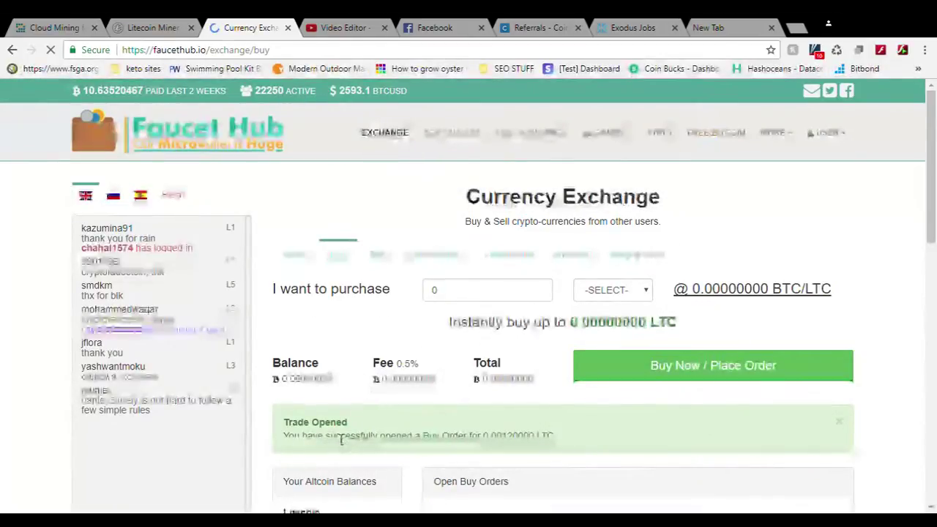
{"action": "scroll", "coordinate": [373, 289], "scroll_direction": "down", "scroll_amount": 2}
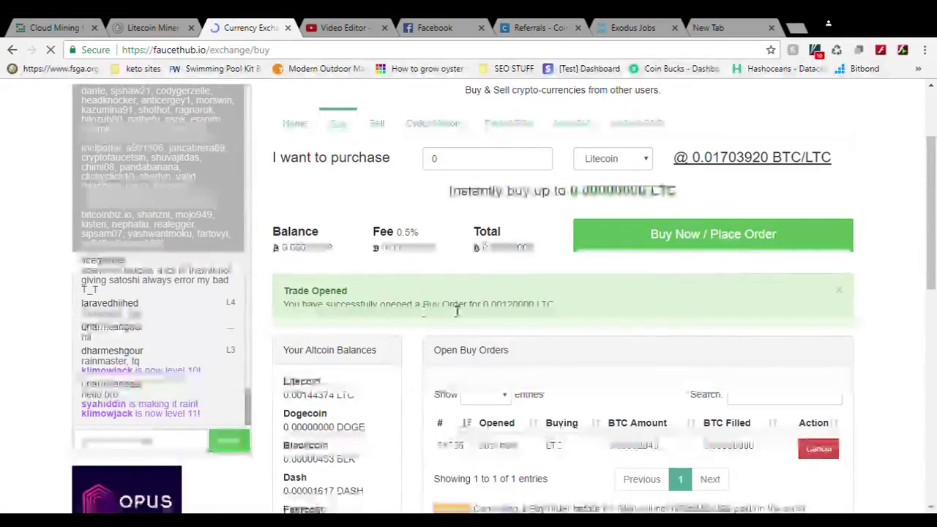
{"action": "scroll", "coordinate": [871, 280], "scroll_direction": "down", "scroll_amount": 1}
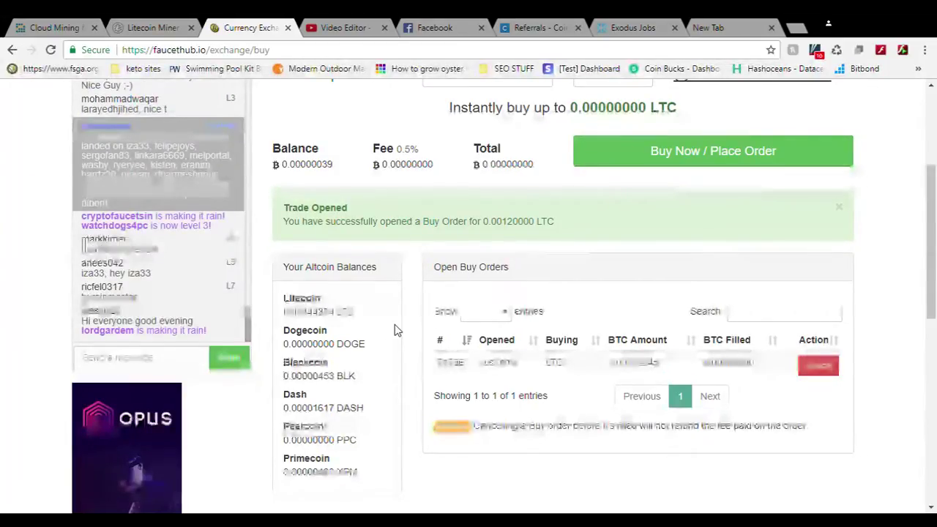
{"action": "scroll", "coordinate": [394, 329], "scroll_direction": "up", "scroll_amount": 2}
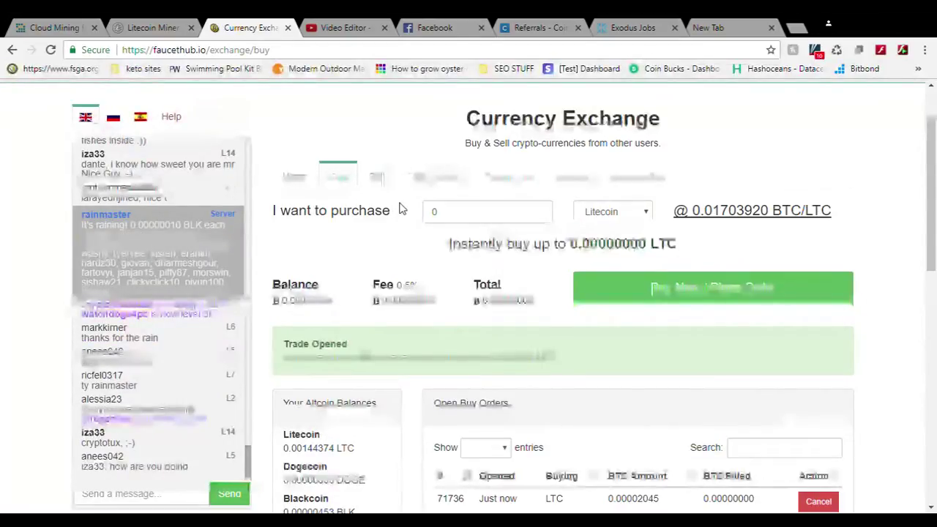
{"action": "scroll", "coordinate": [421, 271], "scroll_direction": "down", "scroll_amount": 1}
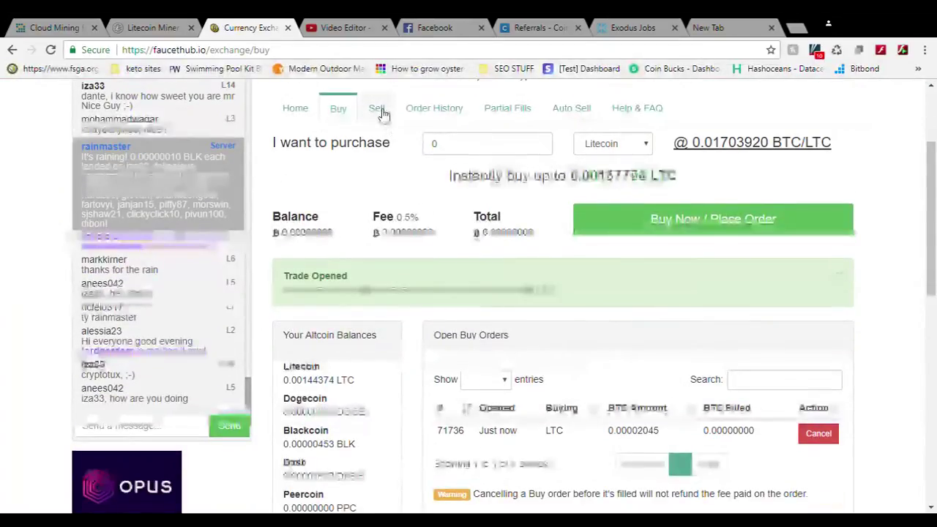
Go to the exchange's Sell page and enter 0.00144374 Litecoin as the amount to sell
{"action": "left_click", "coordinate": [380, 114]}
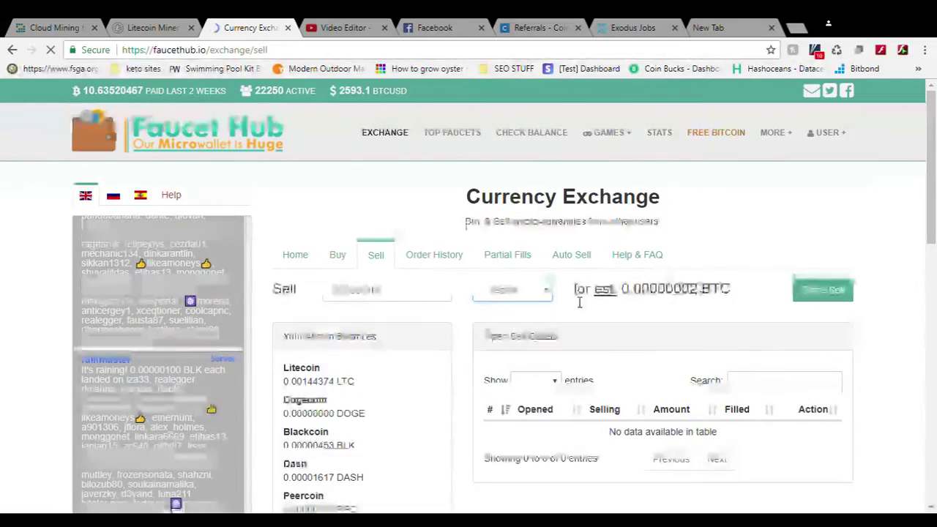
{"action": "double_click", "coordinate": [355, 292]}
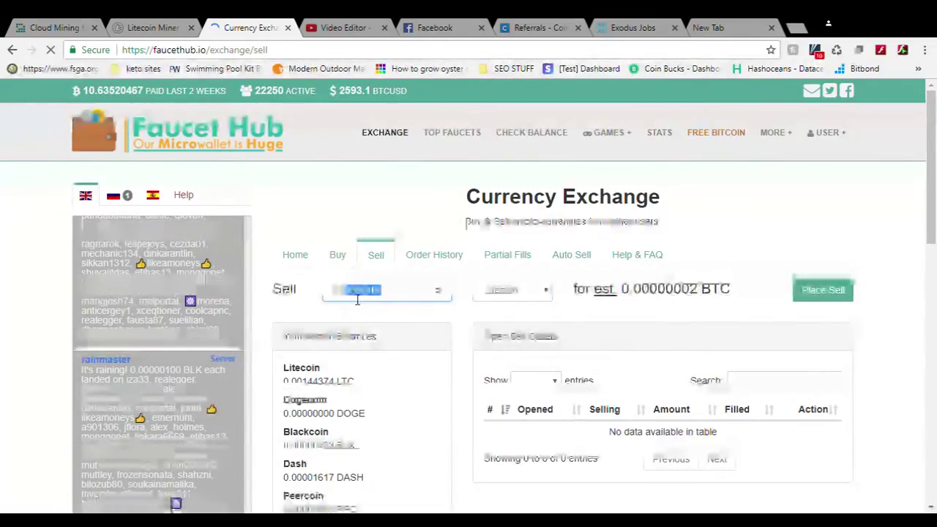
{"action": "type", "text": "0101"}
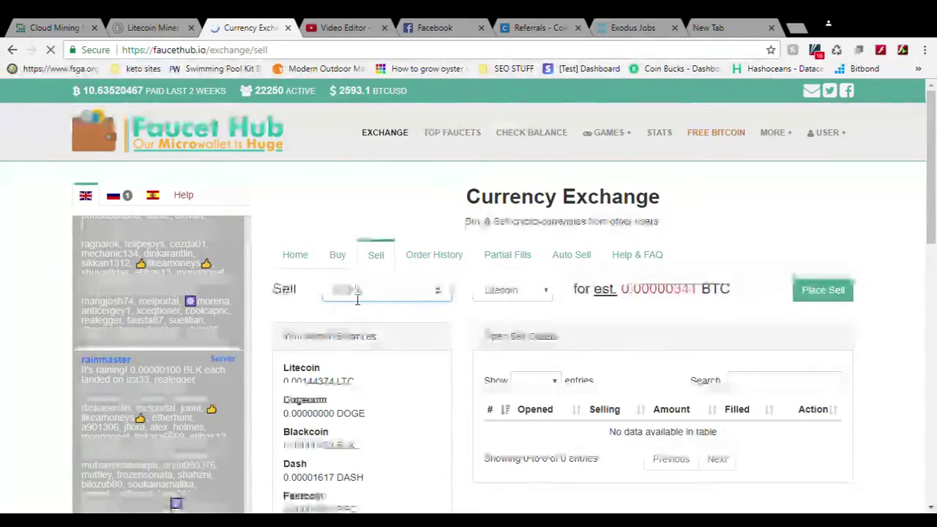
{"action": "type", "text": "44374"}
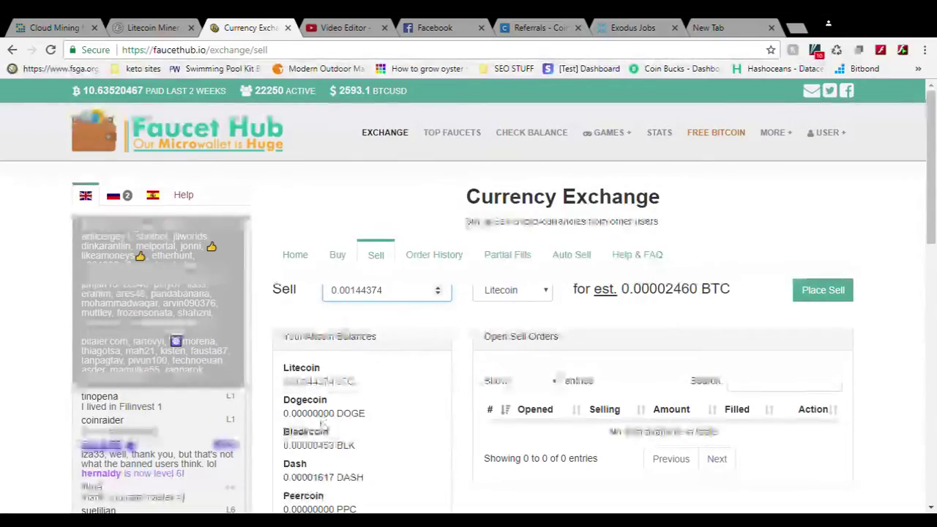
{"action": "scroll", "coordinate": [322, 426], "scroll_direction": "down", "scroll_amount": 2}
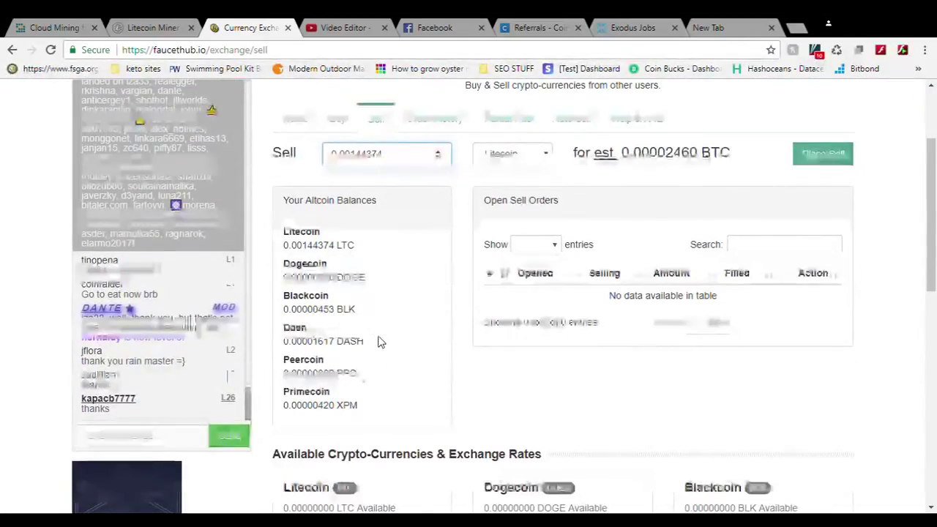
{"action": "scroll", "coordinate": [377, 336], "scroll_direction": "up", "scroll_amount": 2}
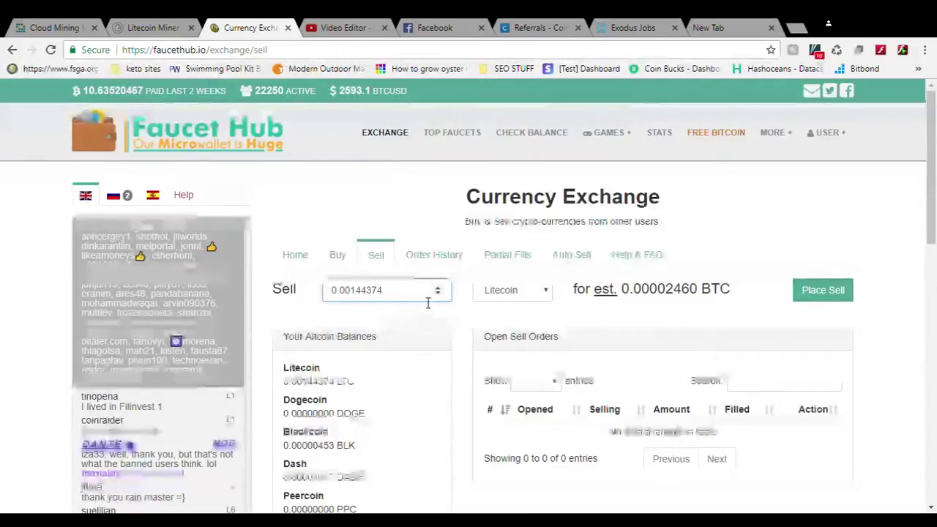